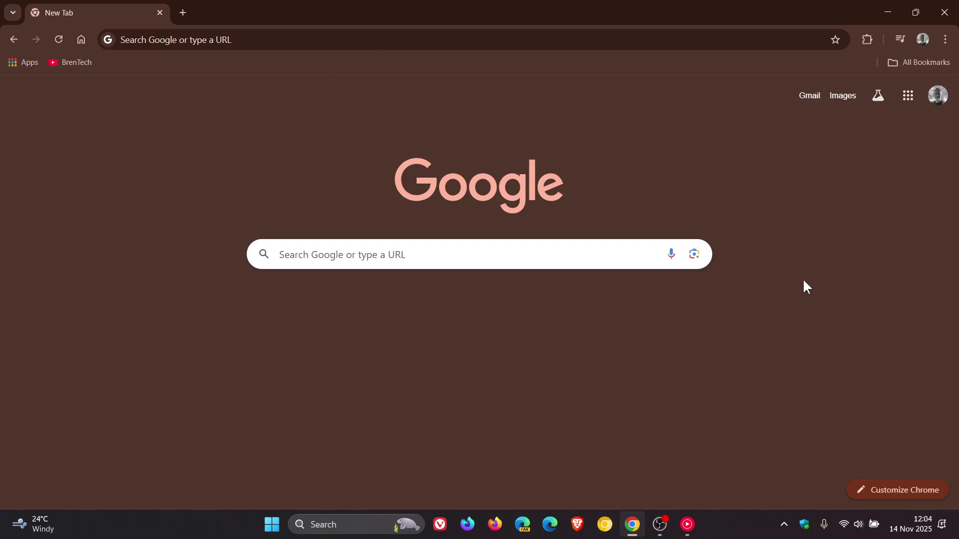
Launch NotebookLM from the Google apps grid on the New Tab page.
left_click(907, 100)
scroll(834, 235, "down", 1)
scroll(833, 237, "down", 3)
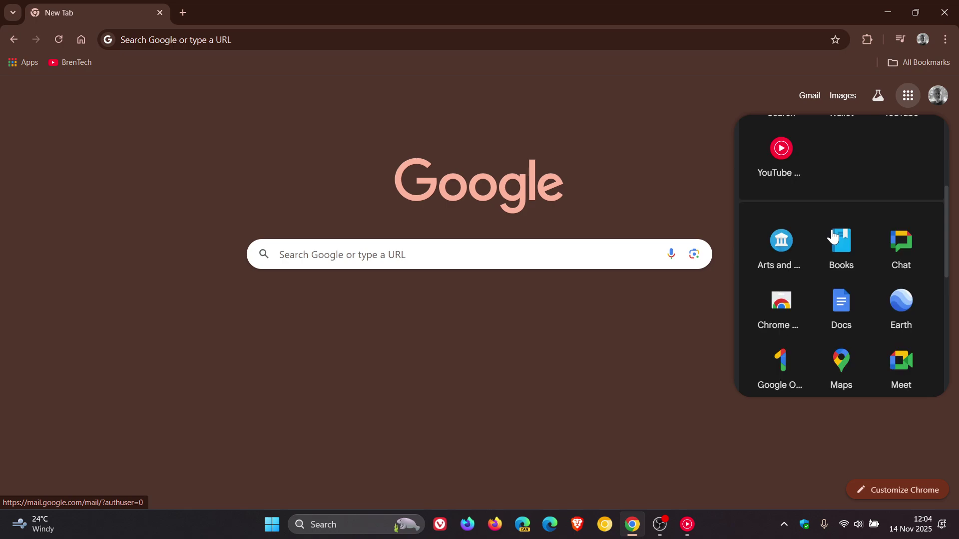
scroll(833, 237, "down", 2)
left_click(838, 307)
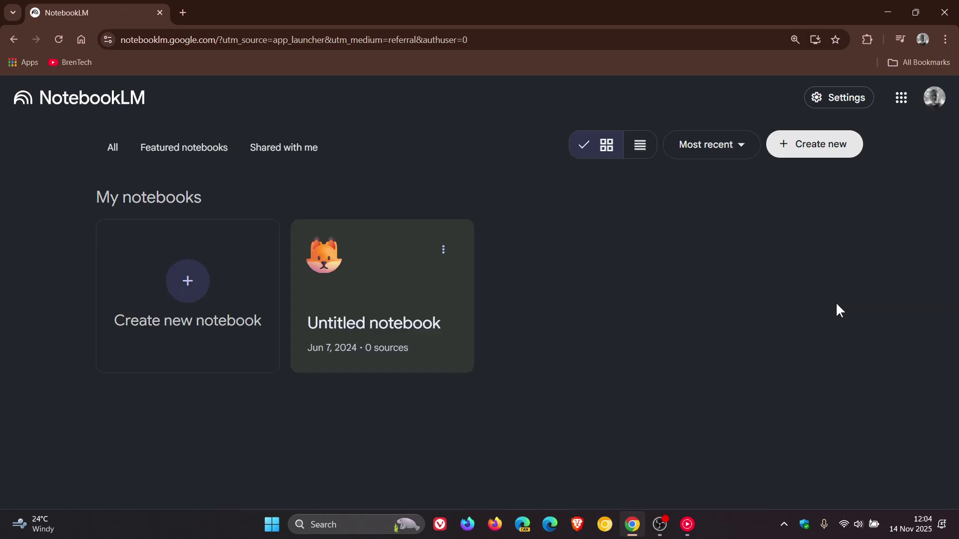
Open the Untitled notebook and close its Add sources prompt.
left_click(363, 271)
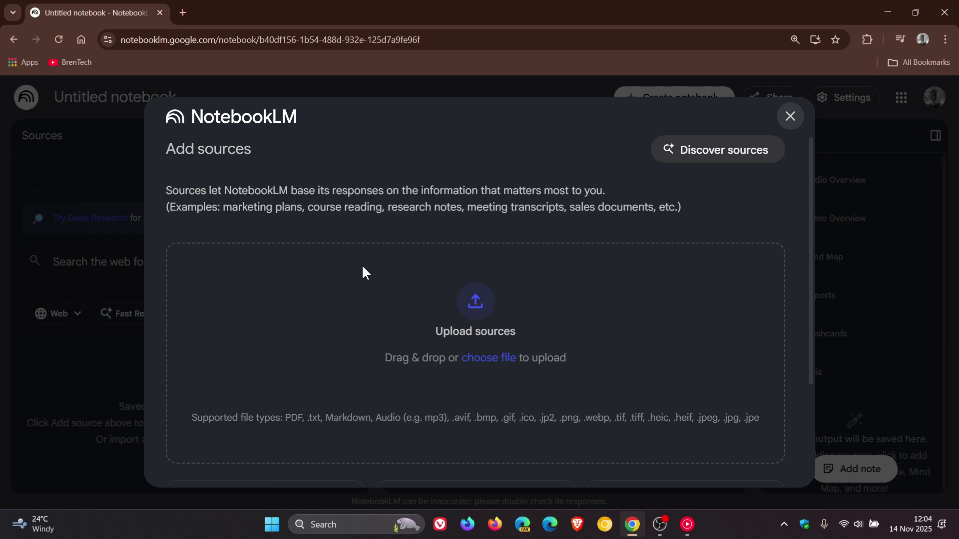
left_click(789, 118)
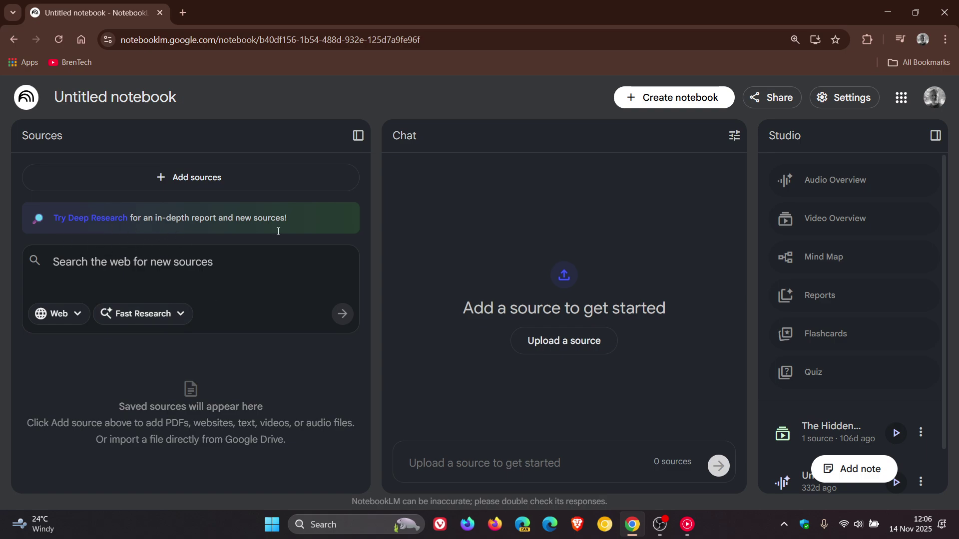
Run a Deep Research search on the pasted quantum physics breakthroughs query.
left_click(137, 318)
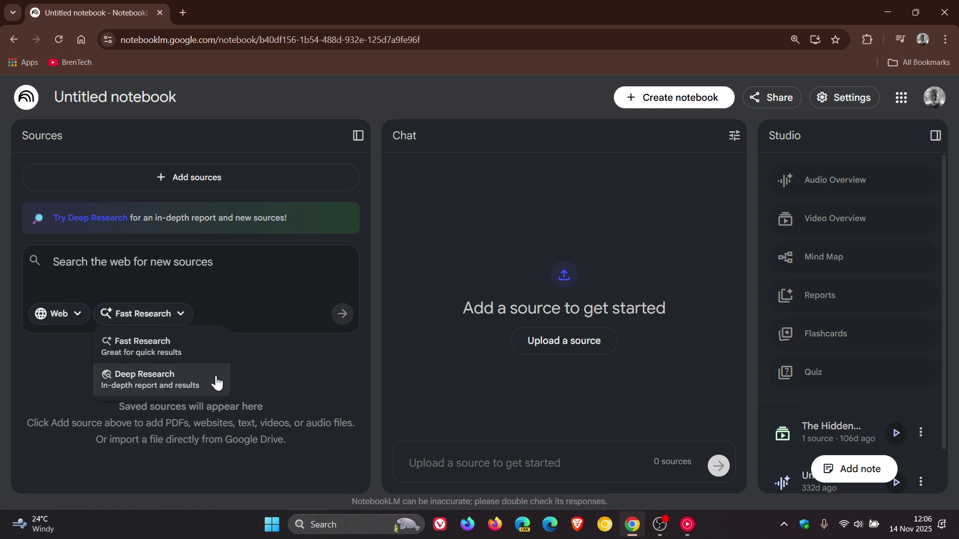
left_click(172, 380)
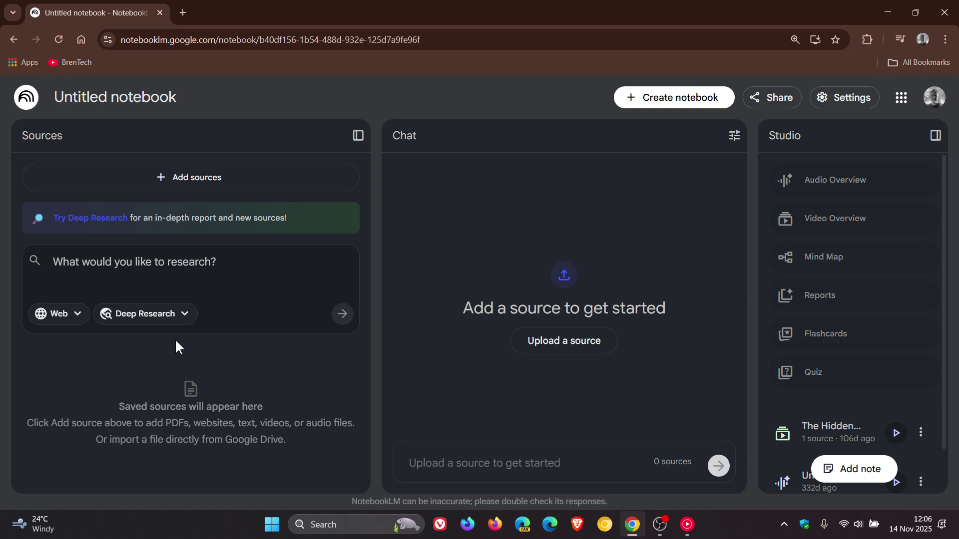
right_click(126, 266)
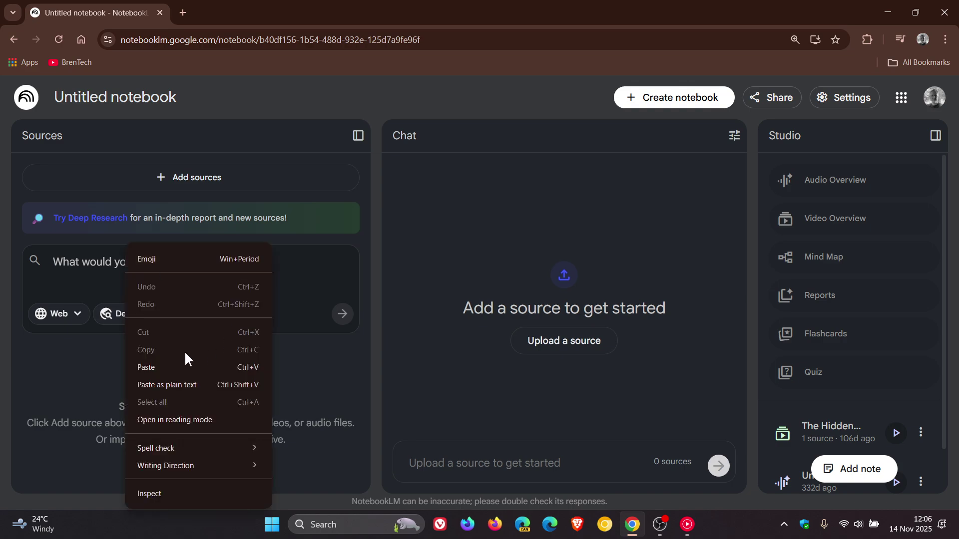
left_click(159, 367)
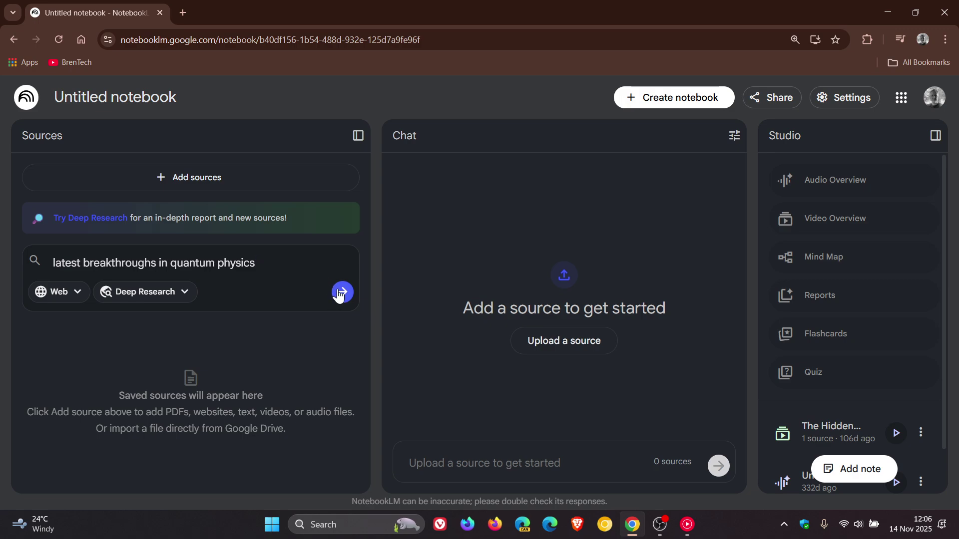
left_click(341, 292)
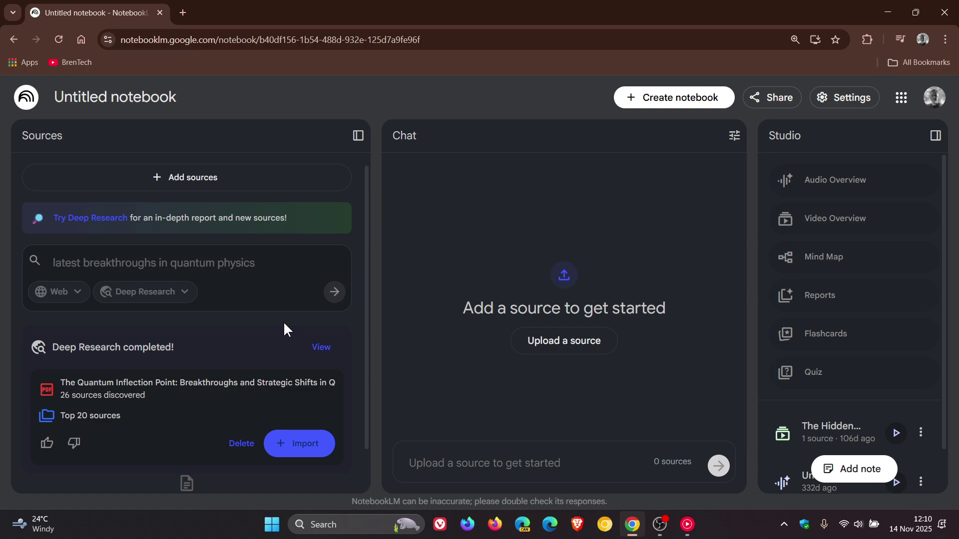
Import all 26 cited sources from the research report, leaving the report itself unchecked.
left_click(321, 349)
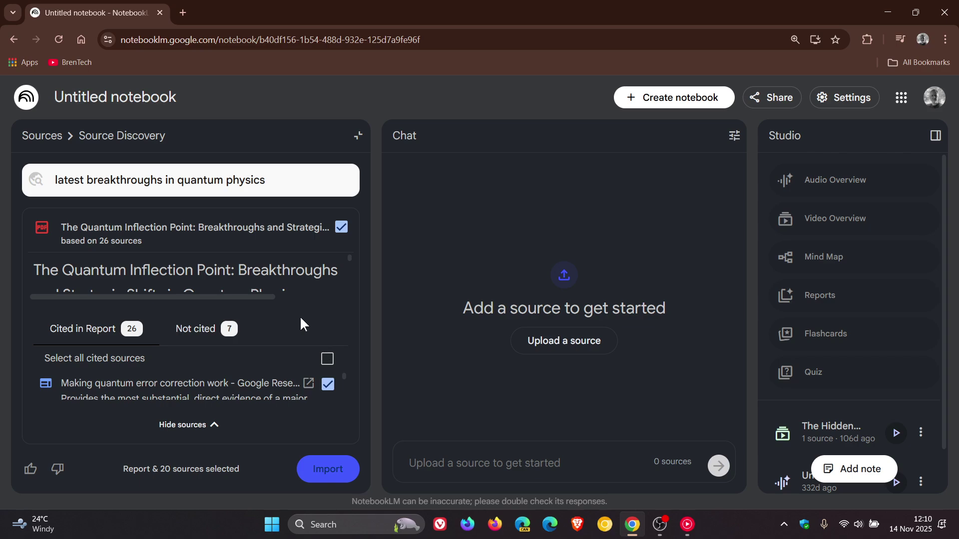
left_click(327, 358)
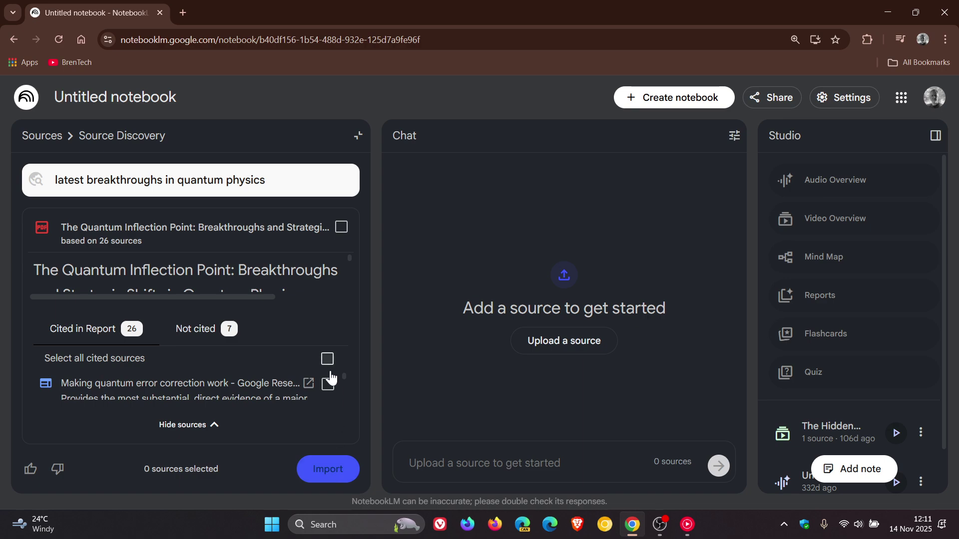
left_click(327, 358)
left_click(323, 466)
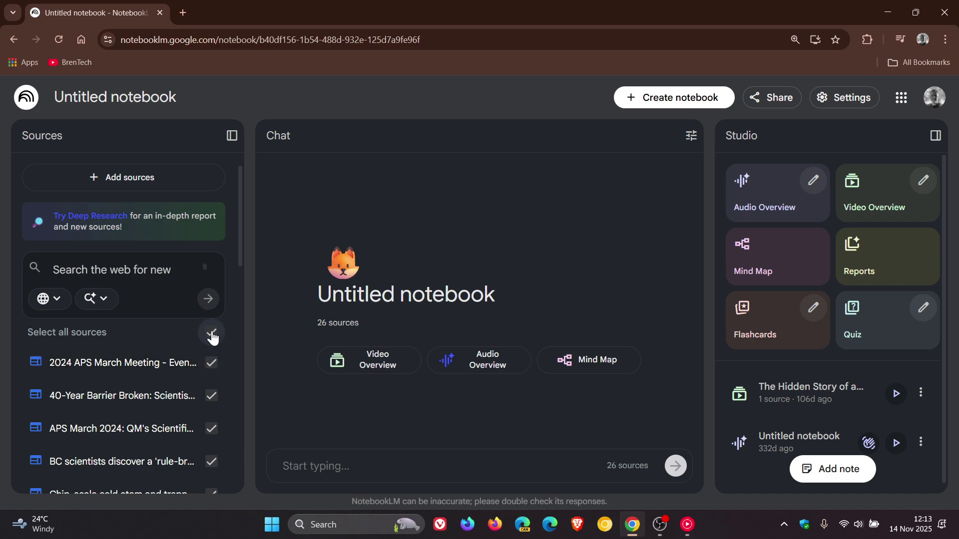
Uncheck the first three sources so 23 of 26 remain selected.
left_click(211, 363)
left_click(211, 394)
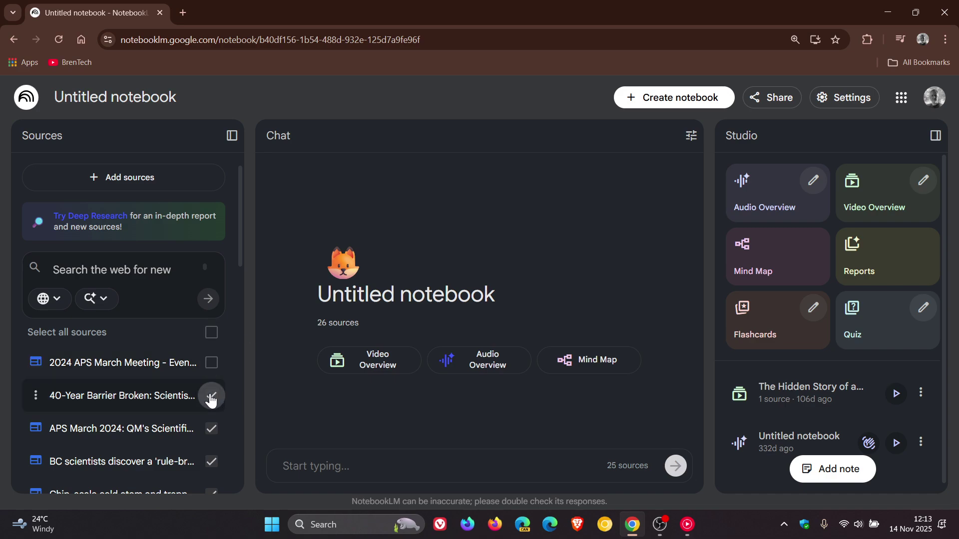
left_click(211, 428)
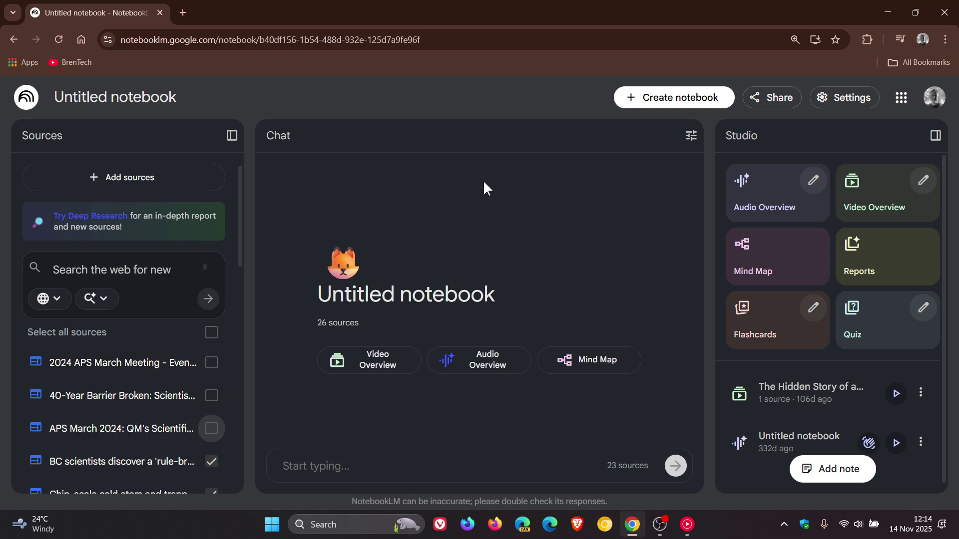
Go back to Google's homepage using Chrome's Home button.
left_click(81, 40)
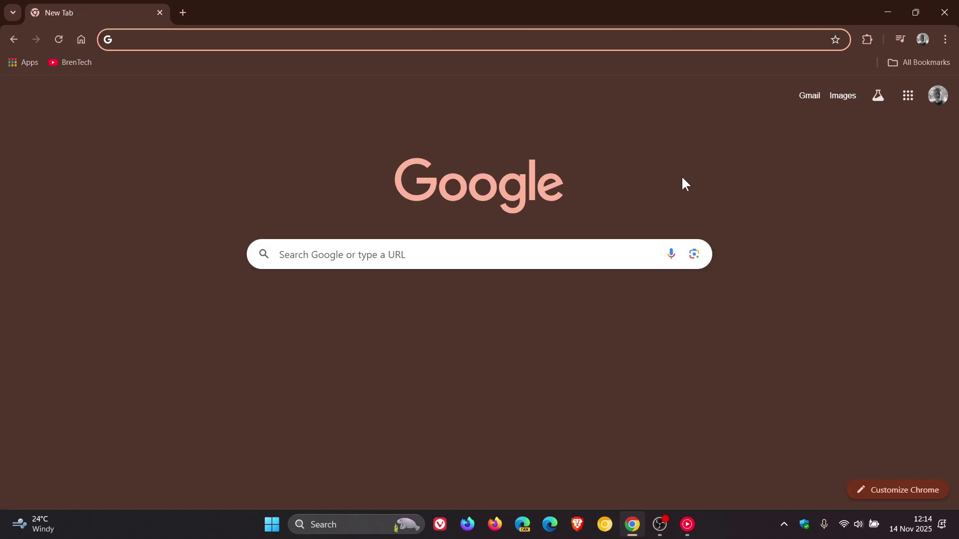